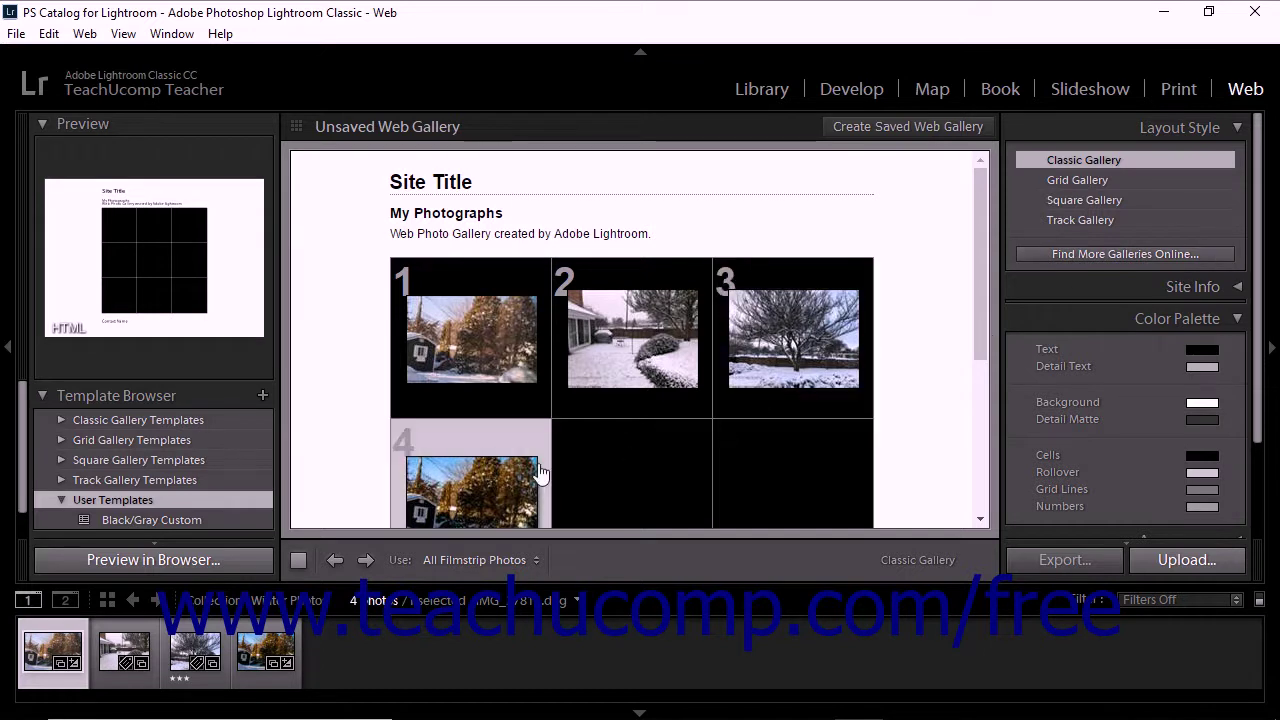
# Step: Save the current gallery settings as template 'Black/White Custom' in the User Templates folder
pyautogui.click(264, 396)
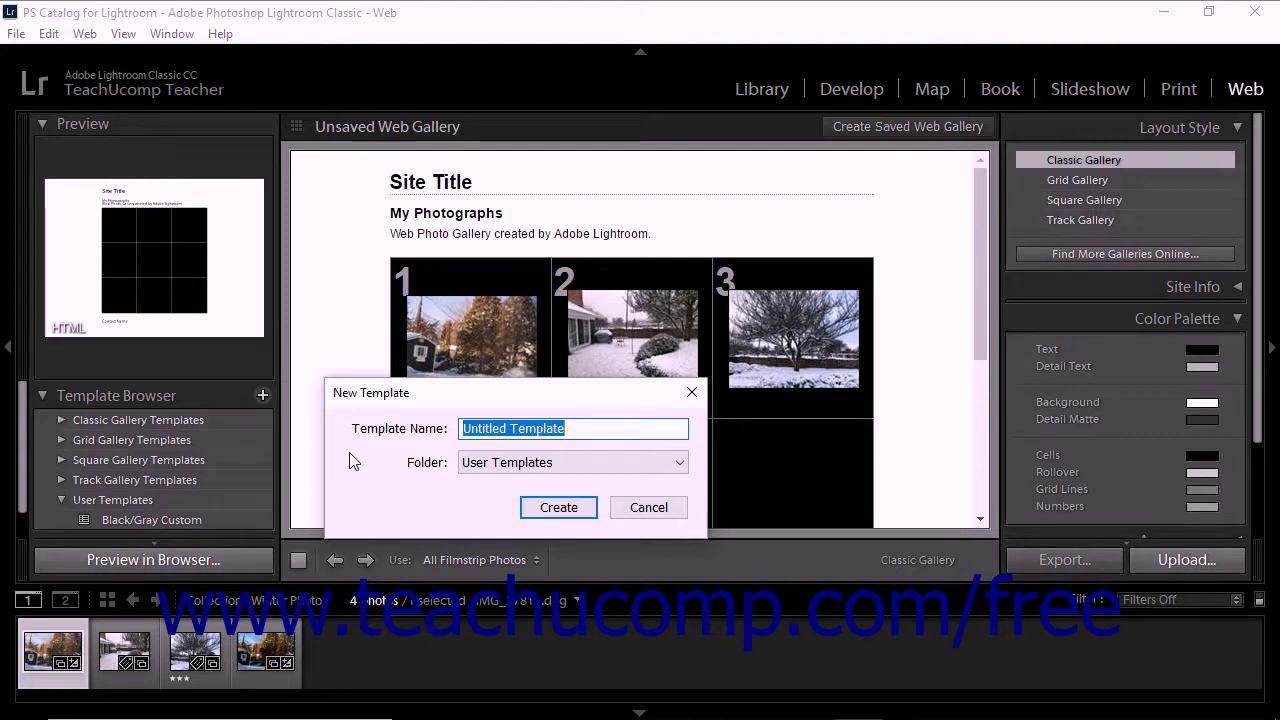
pyautogui.write('Black/White Custom')
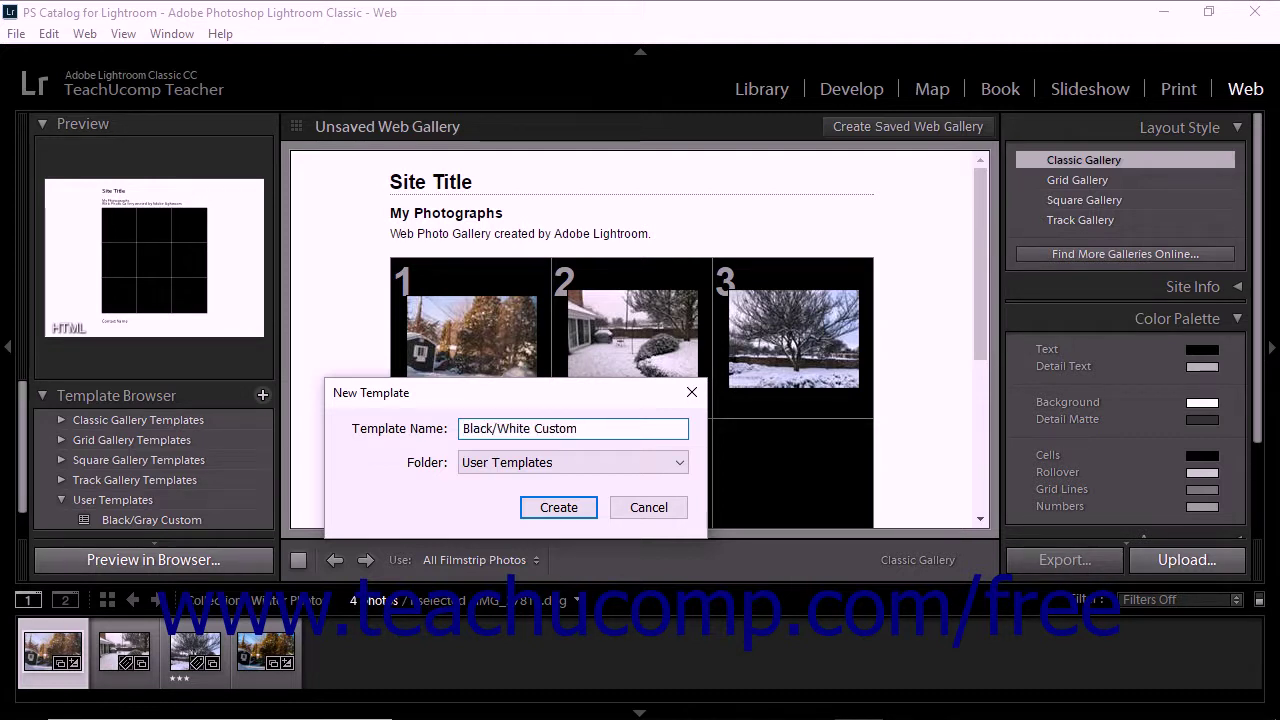
pyautogui.click(557, 463)
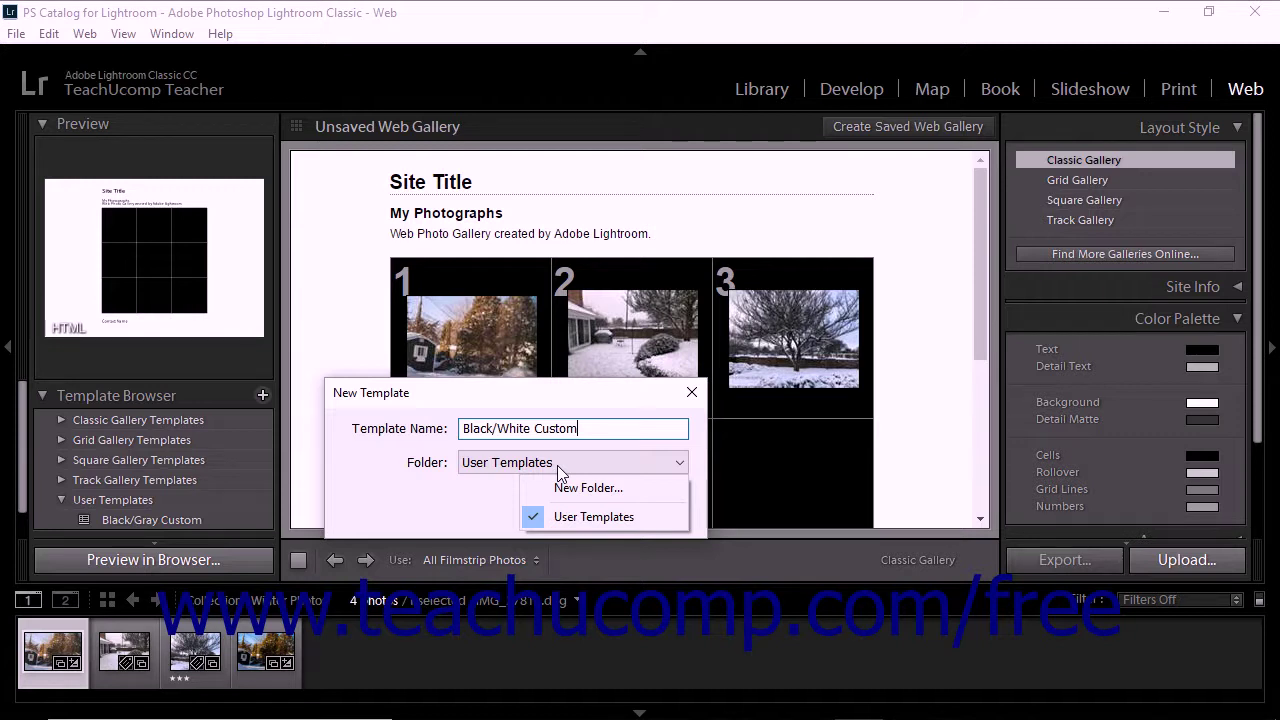
pyautogui.click(449, 491)
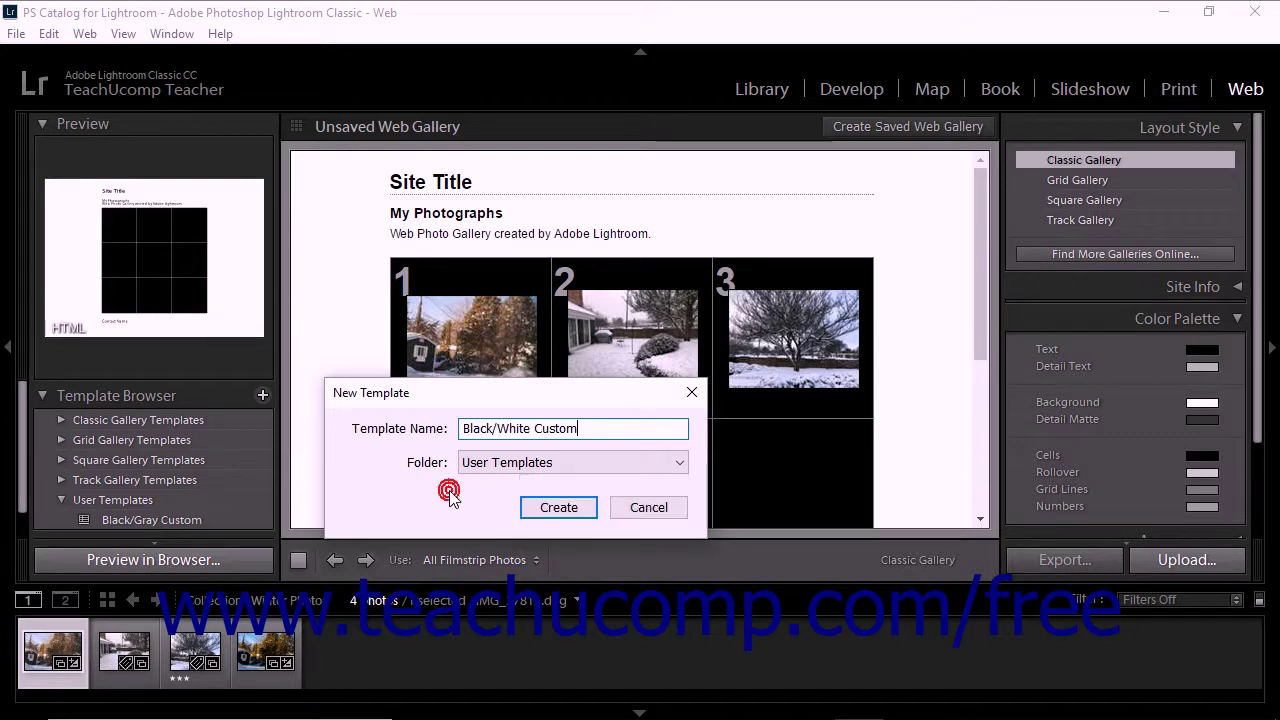
pyautogui.click(555, 508)
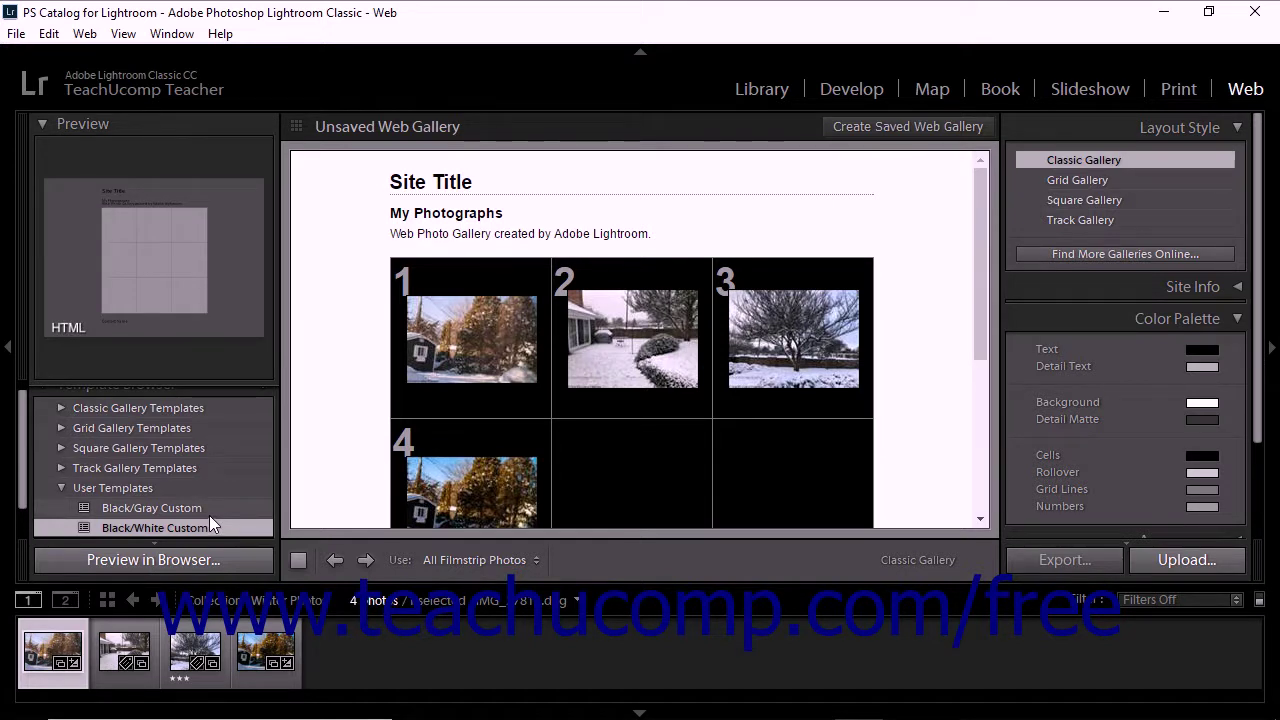
pyautogui.click(166, 489)
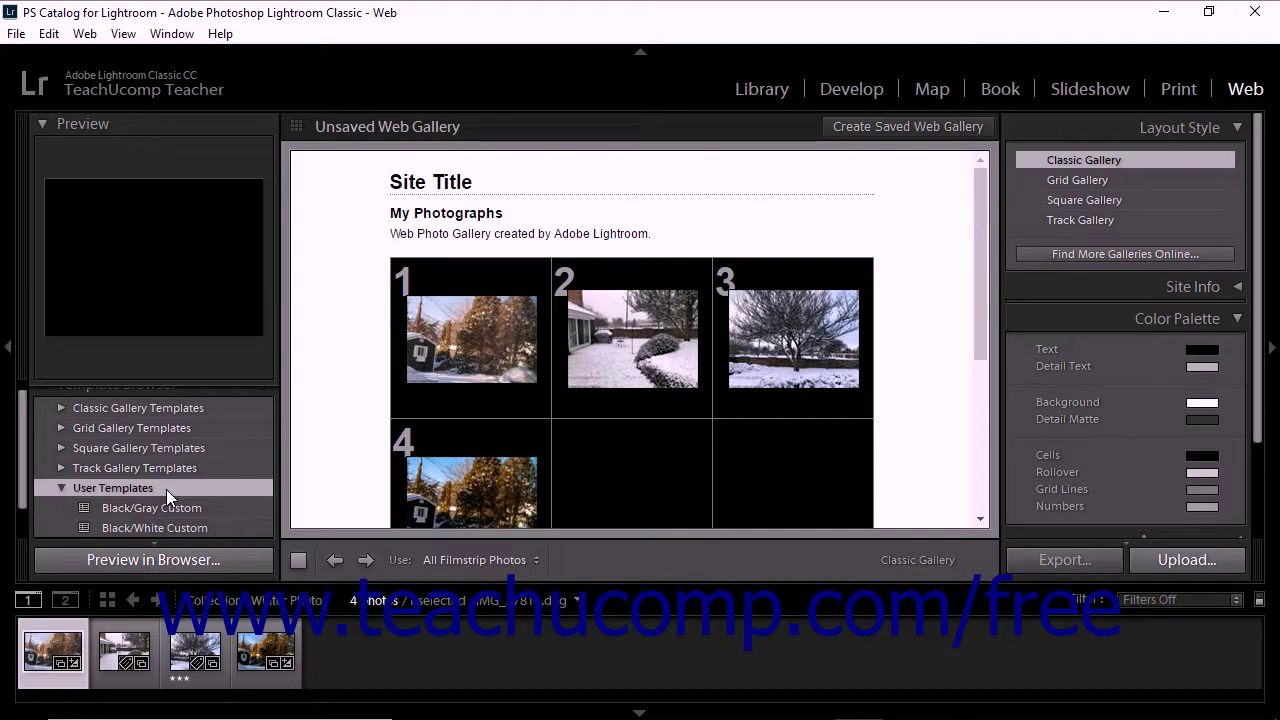
# Step: Create a new Template Browser folder named 'My Folder' from the User Templates context menu
pyautogui.rightClick(166, 489)
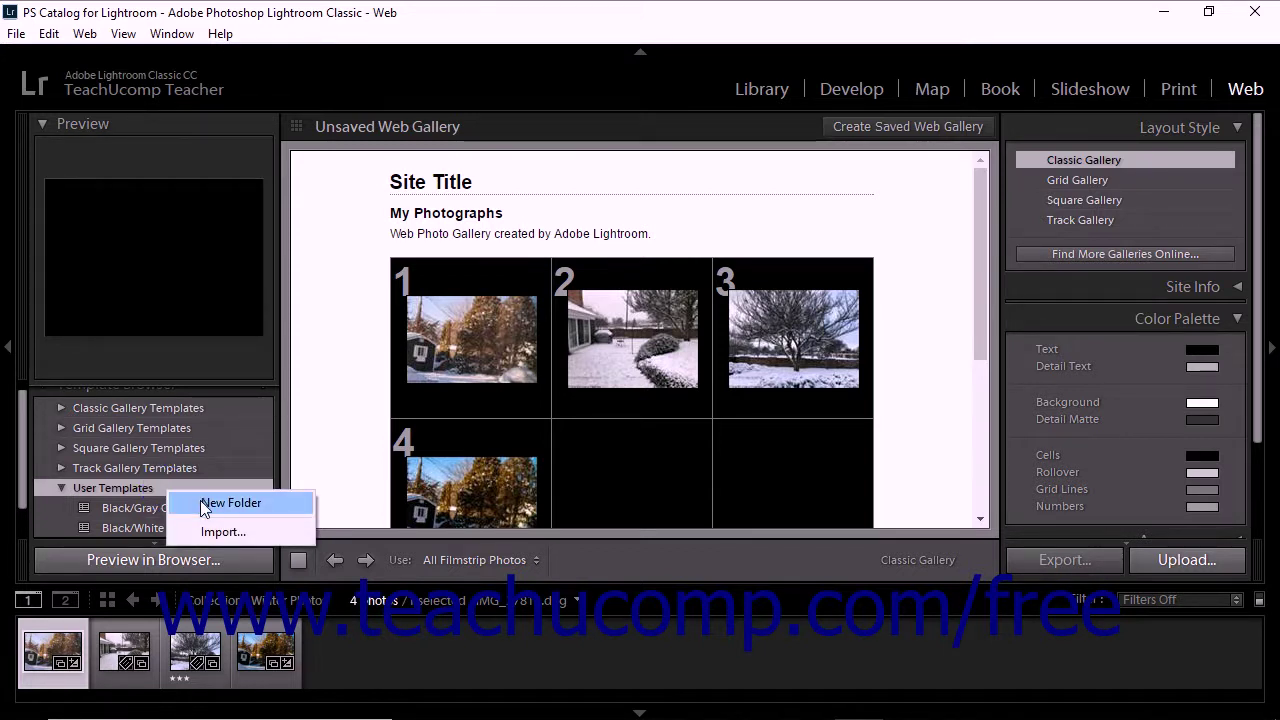
pyautogui.click(204, 504)
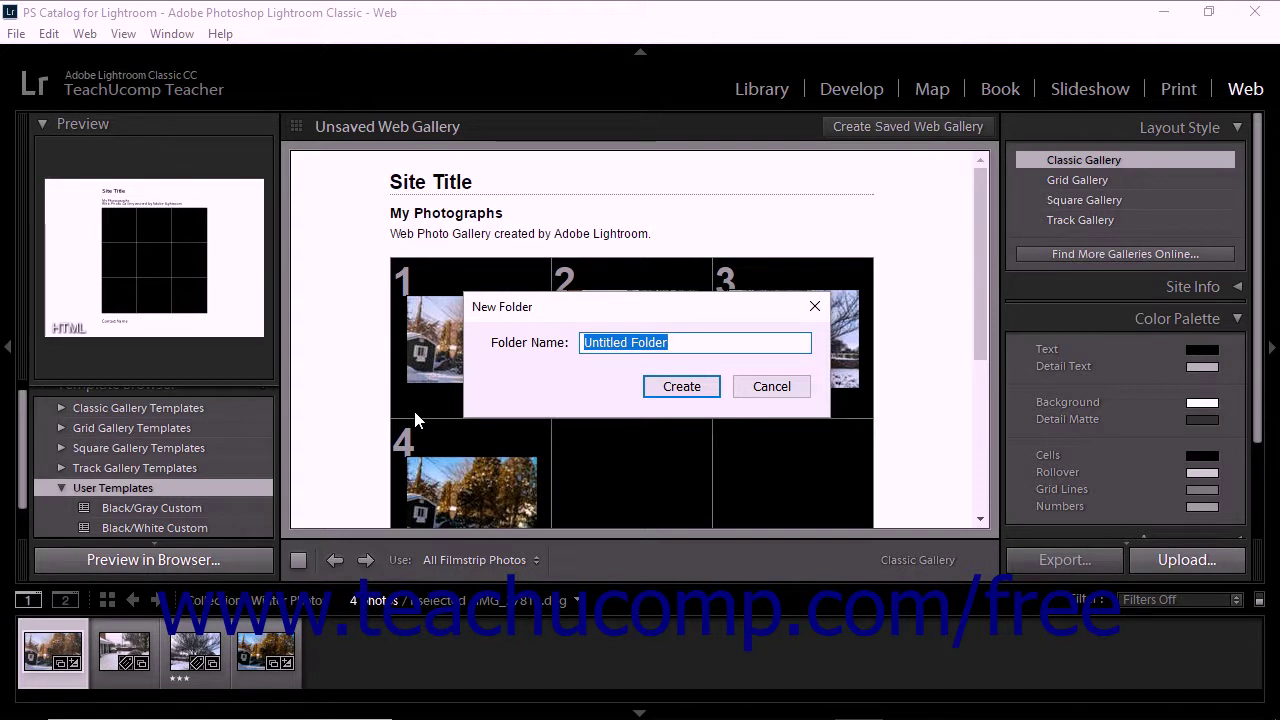
pyautogui.write('My Folder')
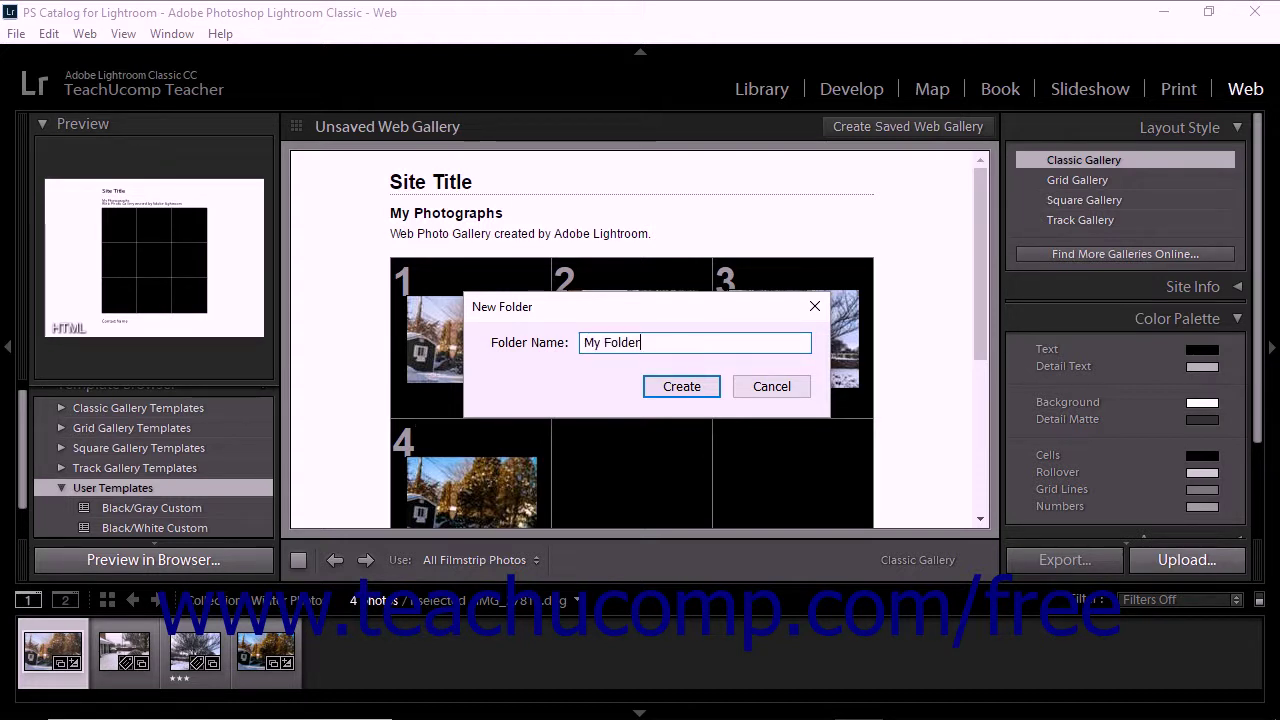
pyautogui.click(667, 387)
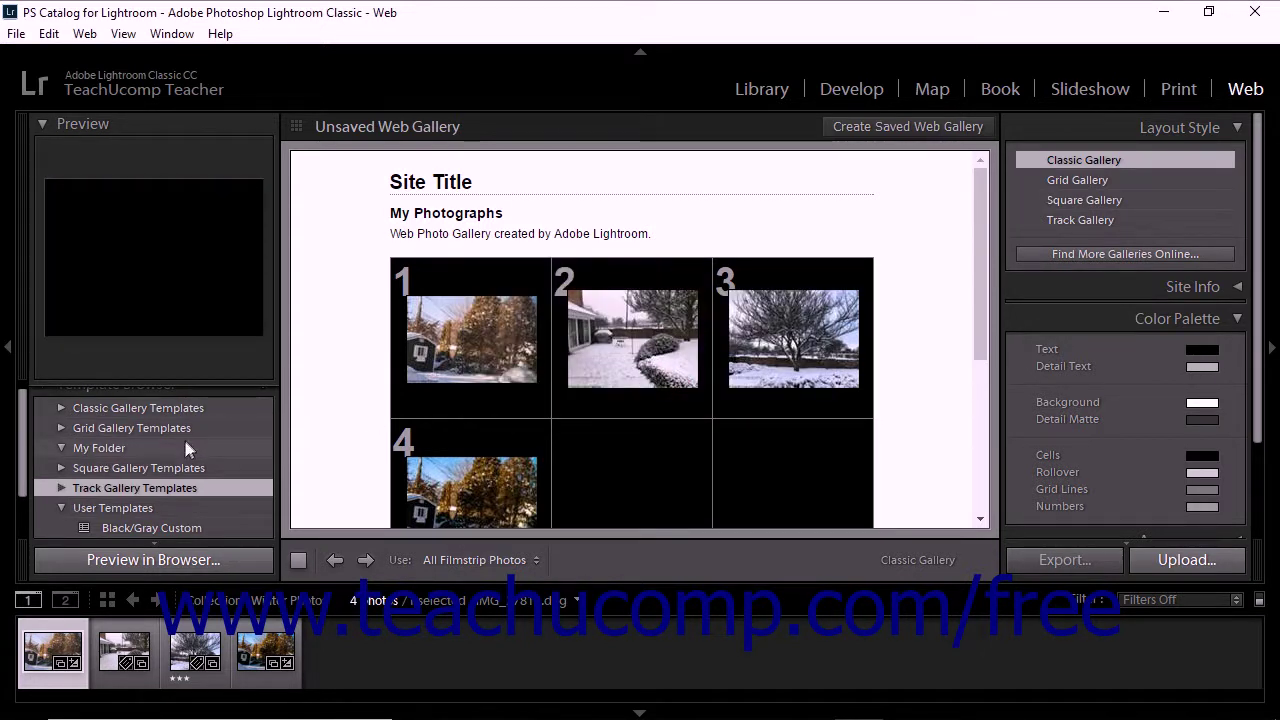
# Step: Drag the Black/Gray Custom template into My Folder and apply it, showing its gray-celled layout
pyautogui.click(152, 526)
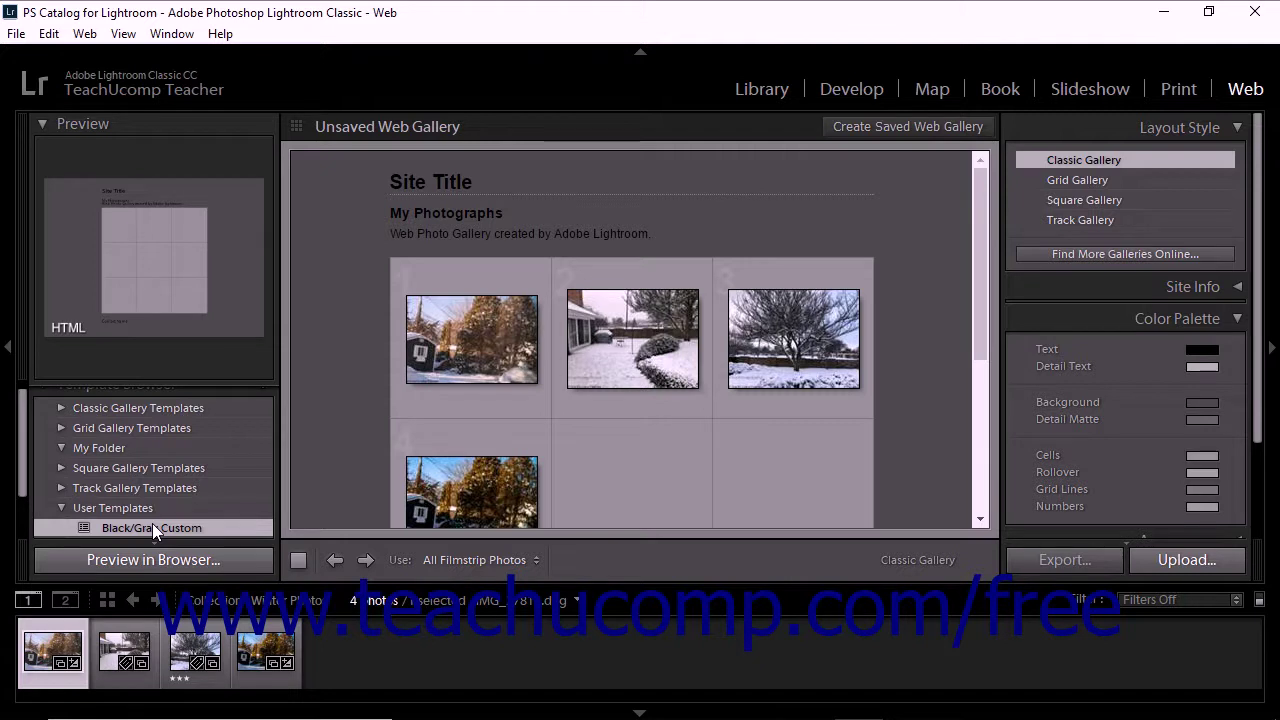
pyautogui.click(152, 523)
pyautogui.moveTo(131, 448); pyautogui.dragTo(122, 444)
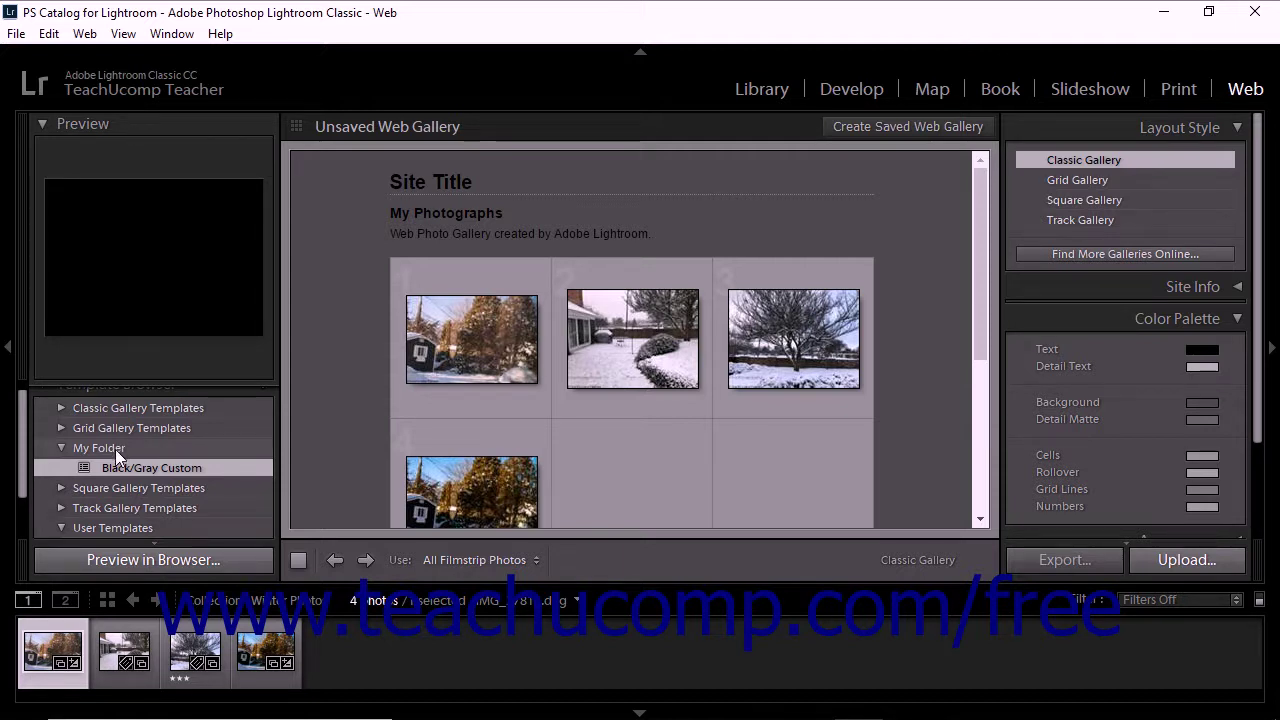
pyautogui.moveTo(105, 467)
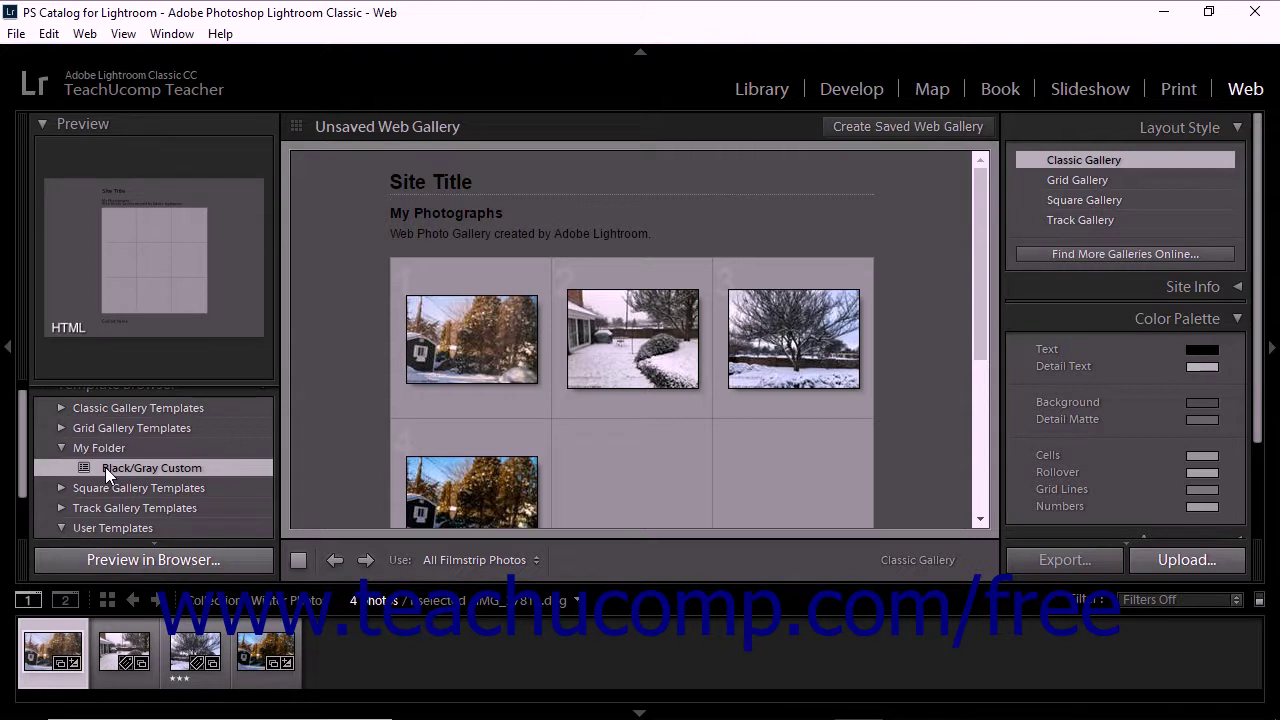
pyautogui.click(105, 467)
# Step: Set the Color Palette's Cells colour to the black preset (000000)
pyautogui.click(1202, 349)
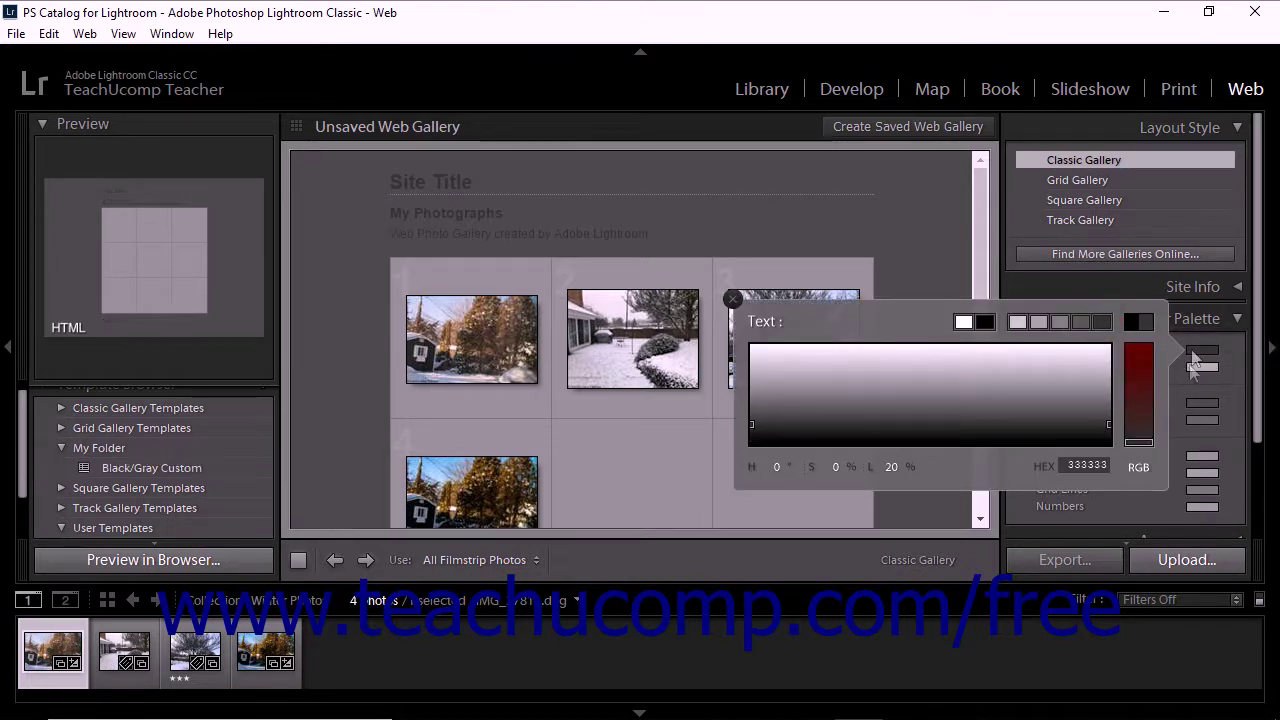
pyautogui.click(1192, 457)
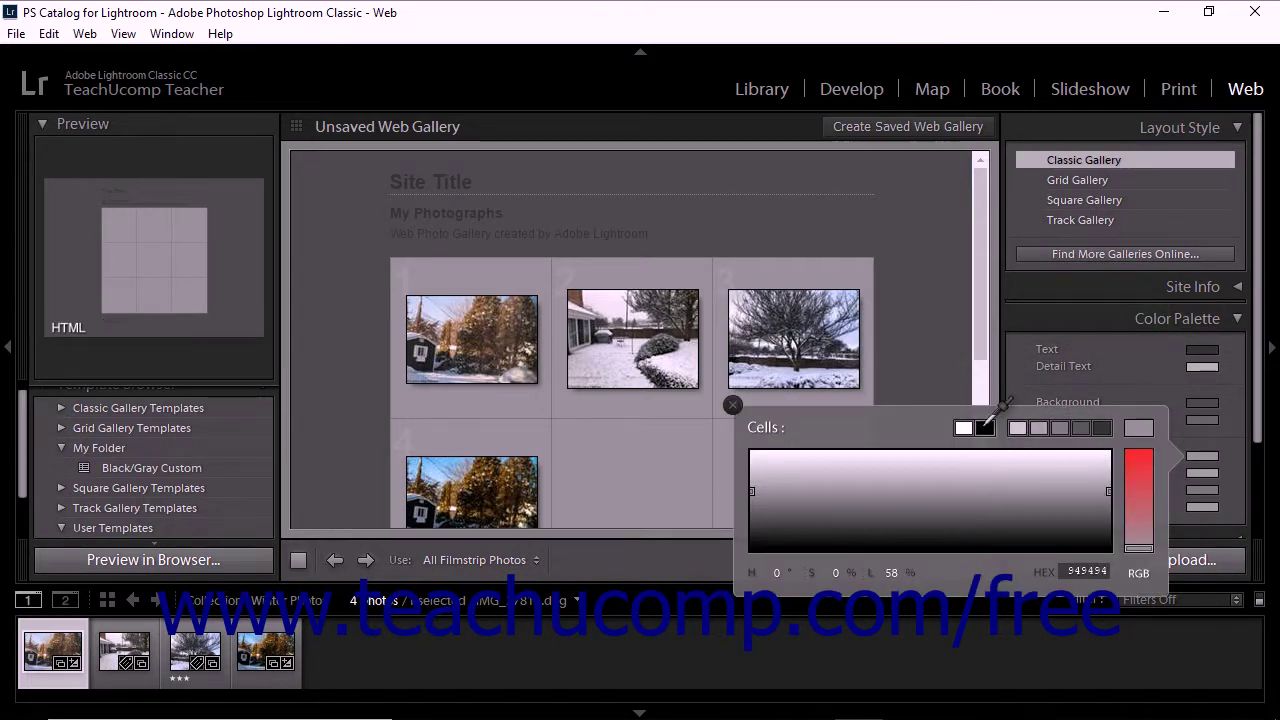
pyautogui.click(985, 427)
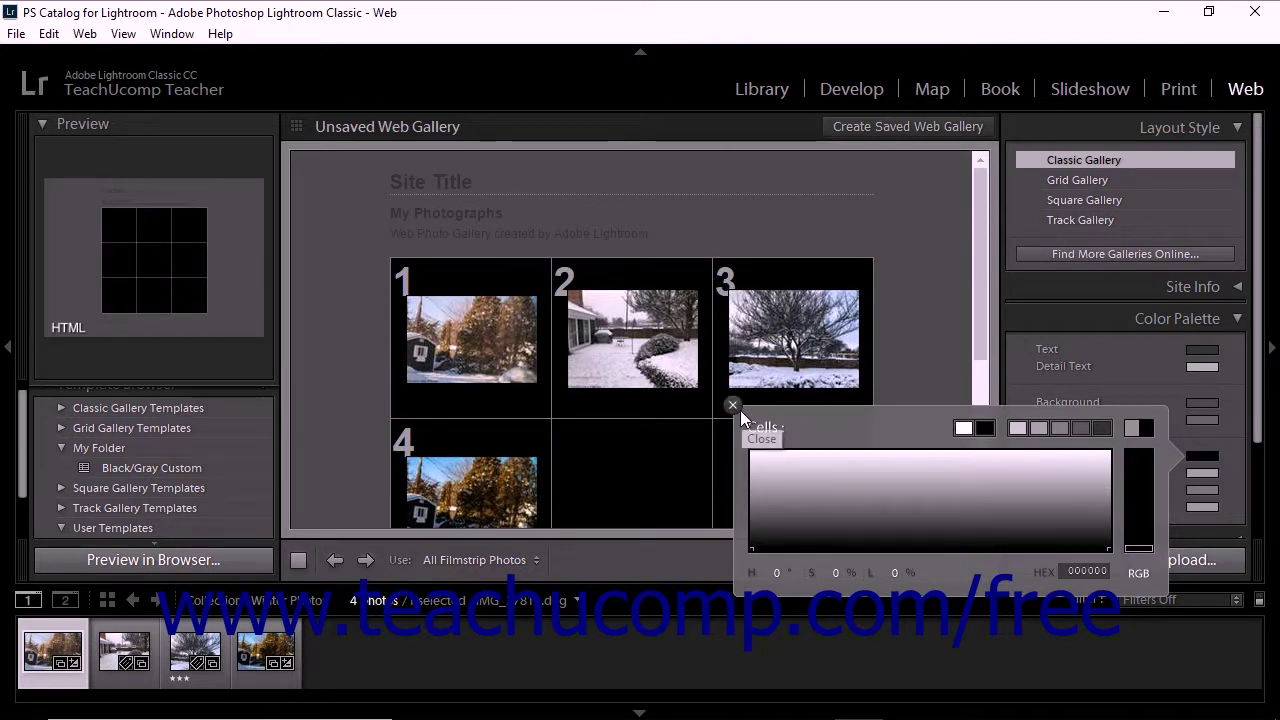
pyautogui.click(738, 409)
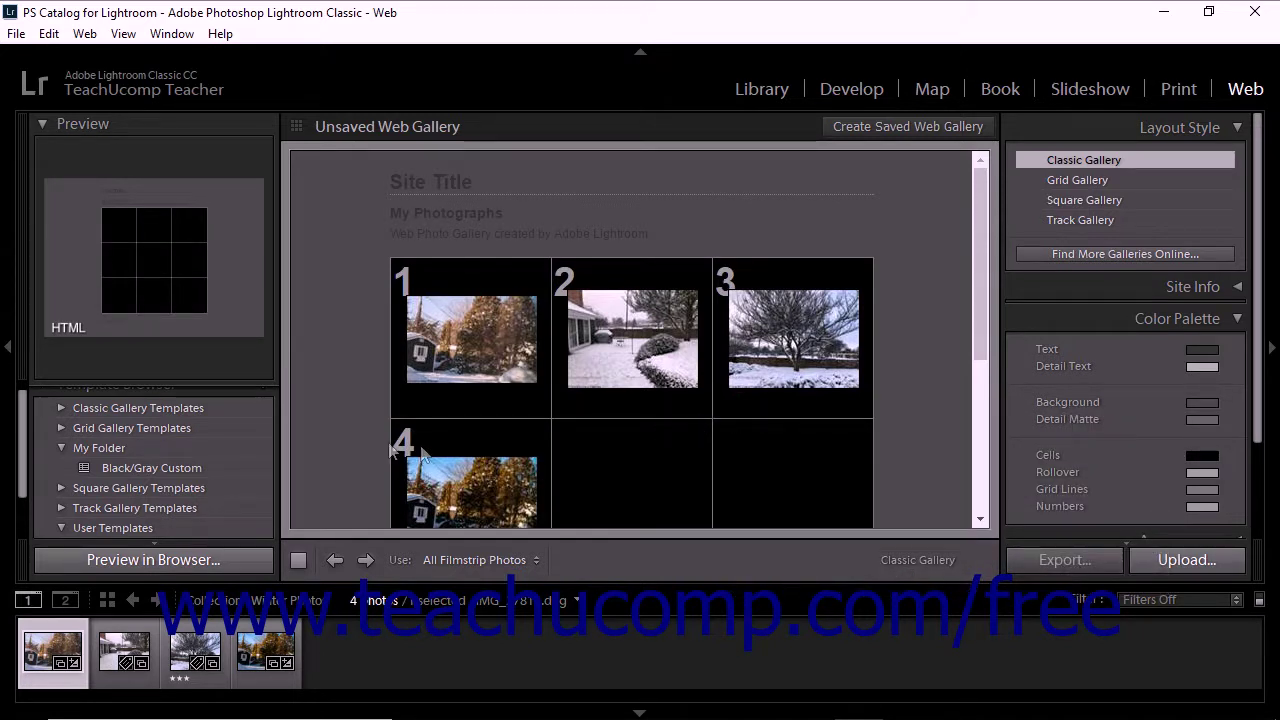
# Step: Update Black/Gray Custom with the current settings so its preview shows black cells
pyautogui.moveTo(187, 470)
pyautogui.rightClick(185, 464)
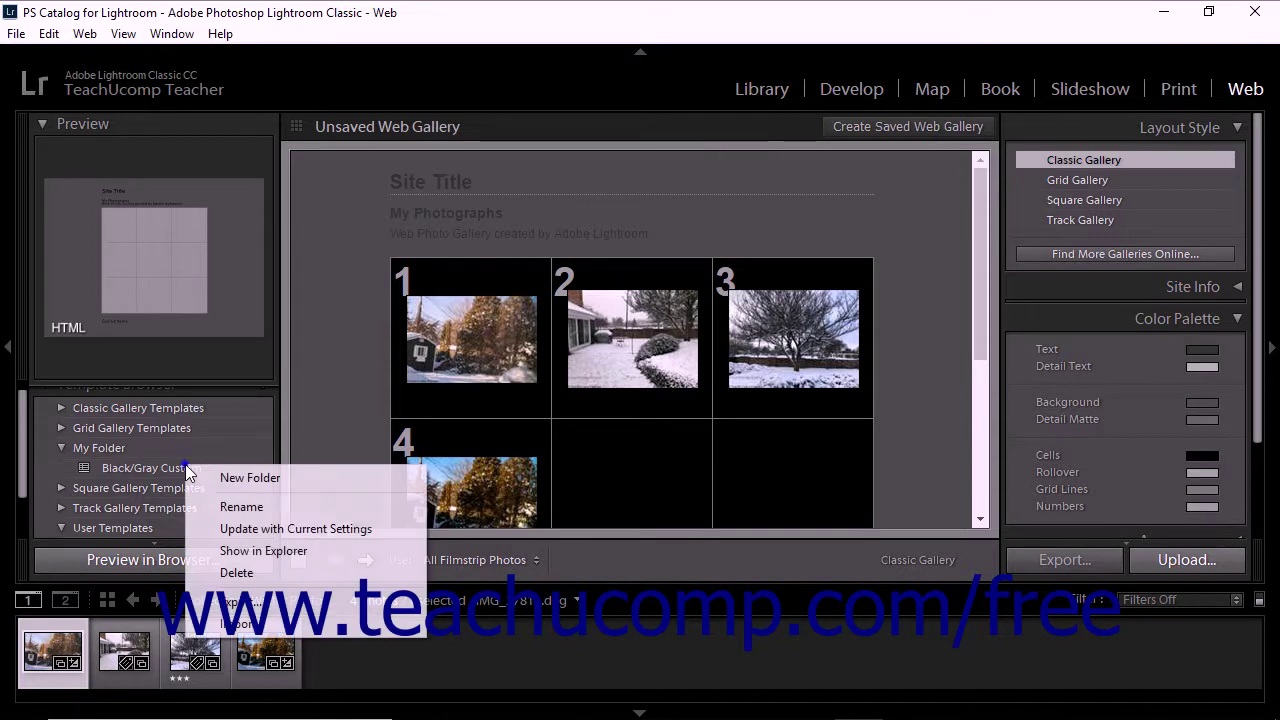
pyautogui.click(270, 529)
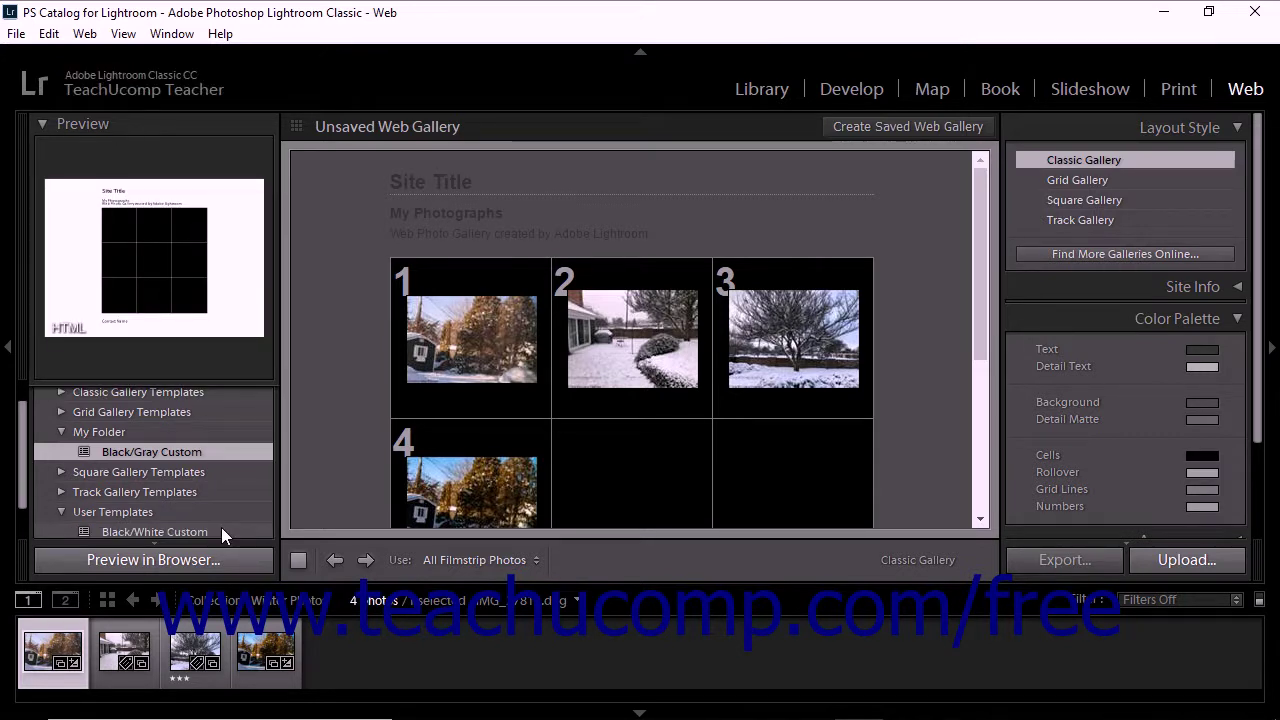
# Step: Select Black/Gray Custom and delete it with the Template Browser's minus button, emptying My Folder
pyautogui.rightClick(221, 527)
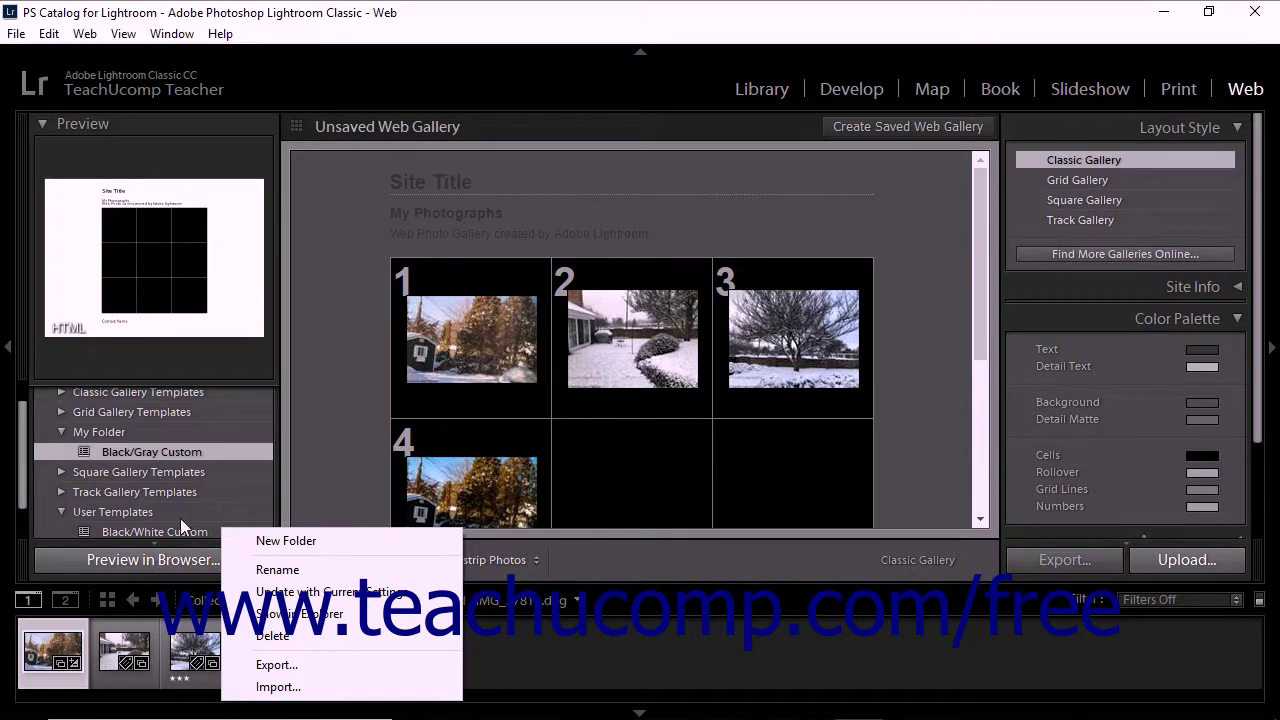
pyautogui.click(164, 451)
pyautogui.scroll(1, 176, 447)
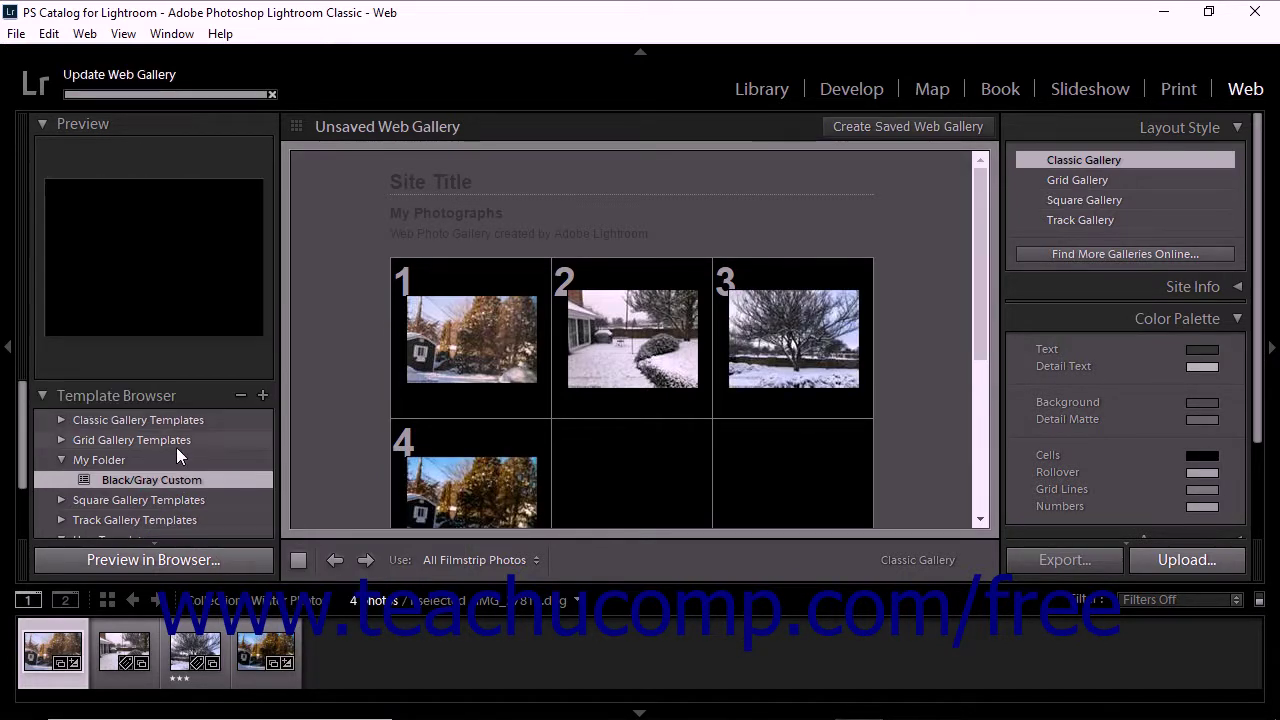
pyautogui.click(241, 396)
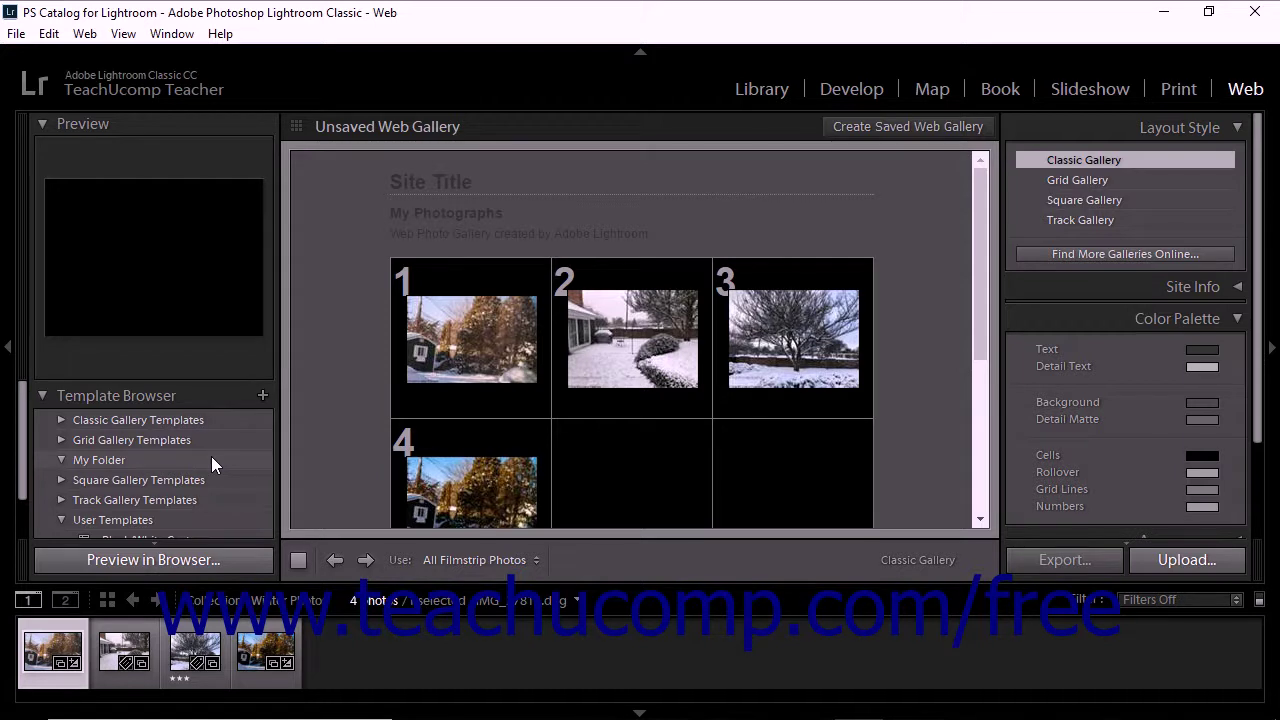
pyautogui.scroll(-2, 211, 456)
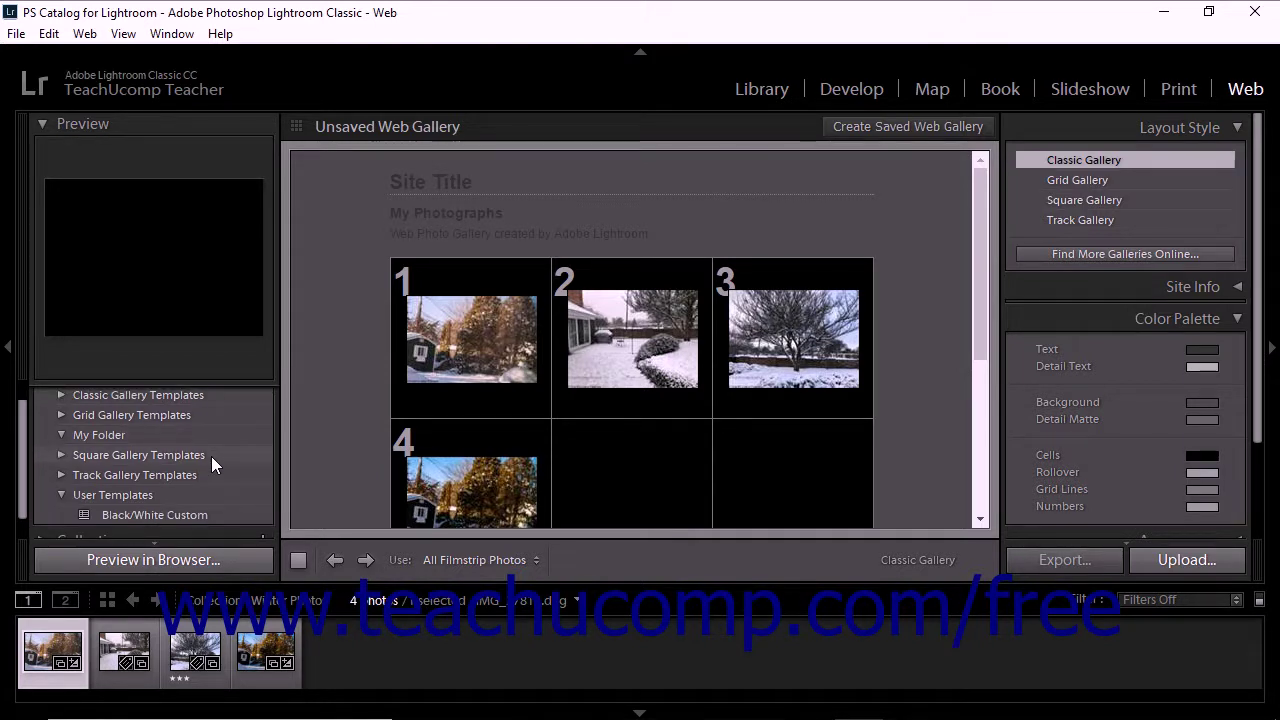
pyautogui.scroll(-1, 211, 456)
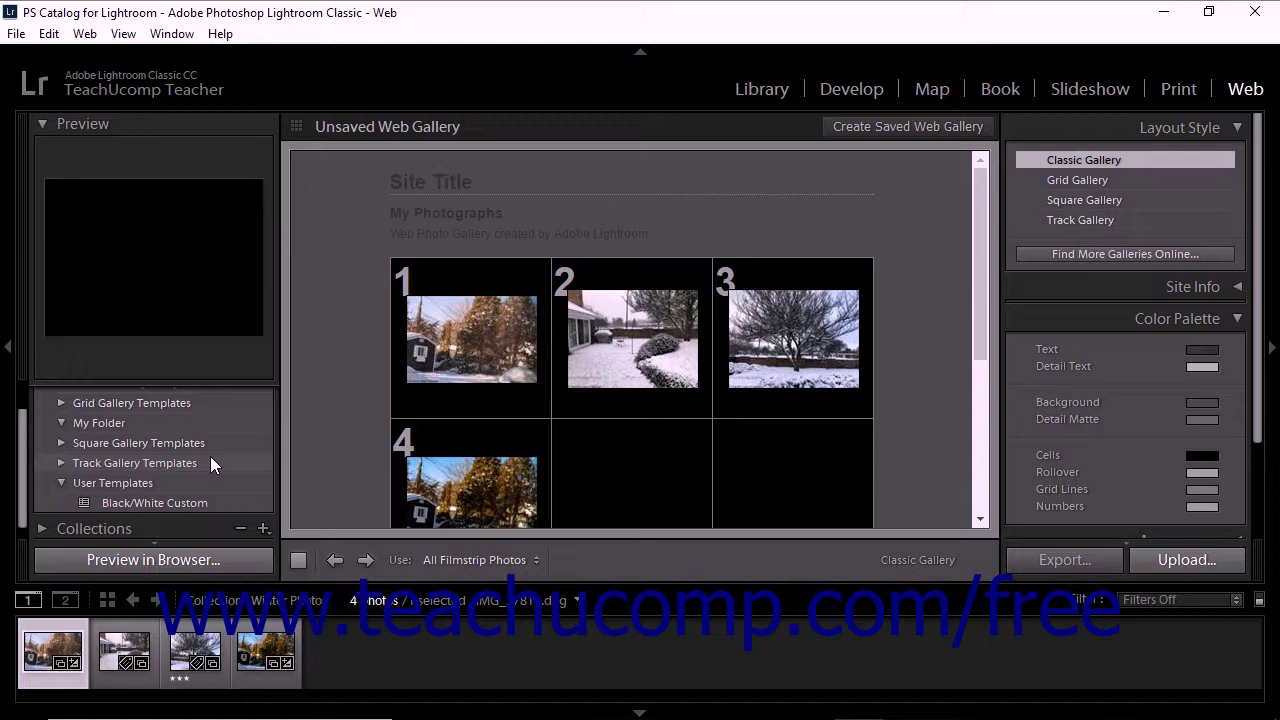
pyautogui.moveTo(141, 503)
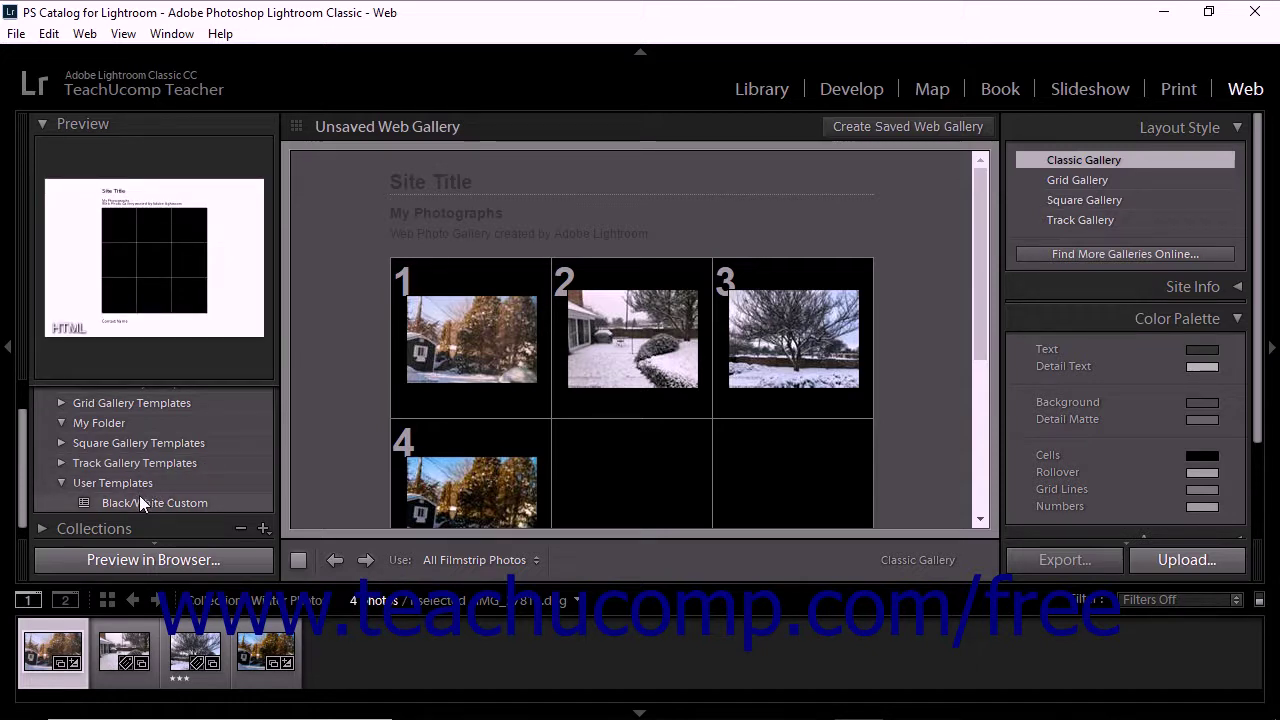
# Step: Export Black/White Custom as 'Black-White Custom' to the Desktop images folder, then apply it
pyautogui.rightClick(141, 503)
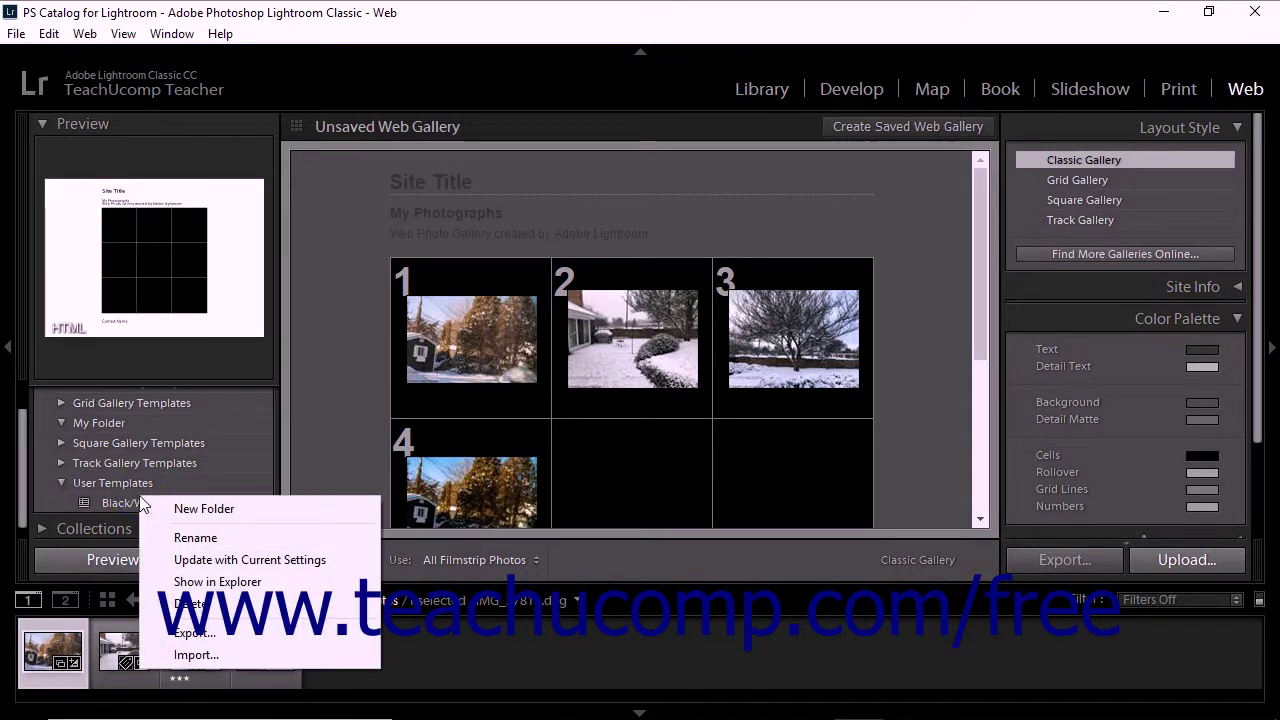
pyautogui.click(222, 634)
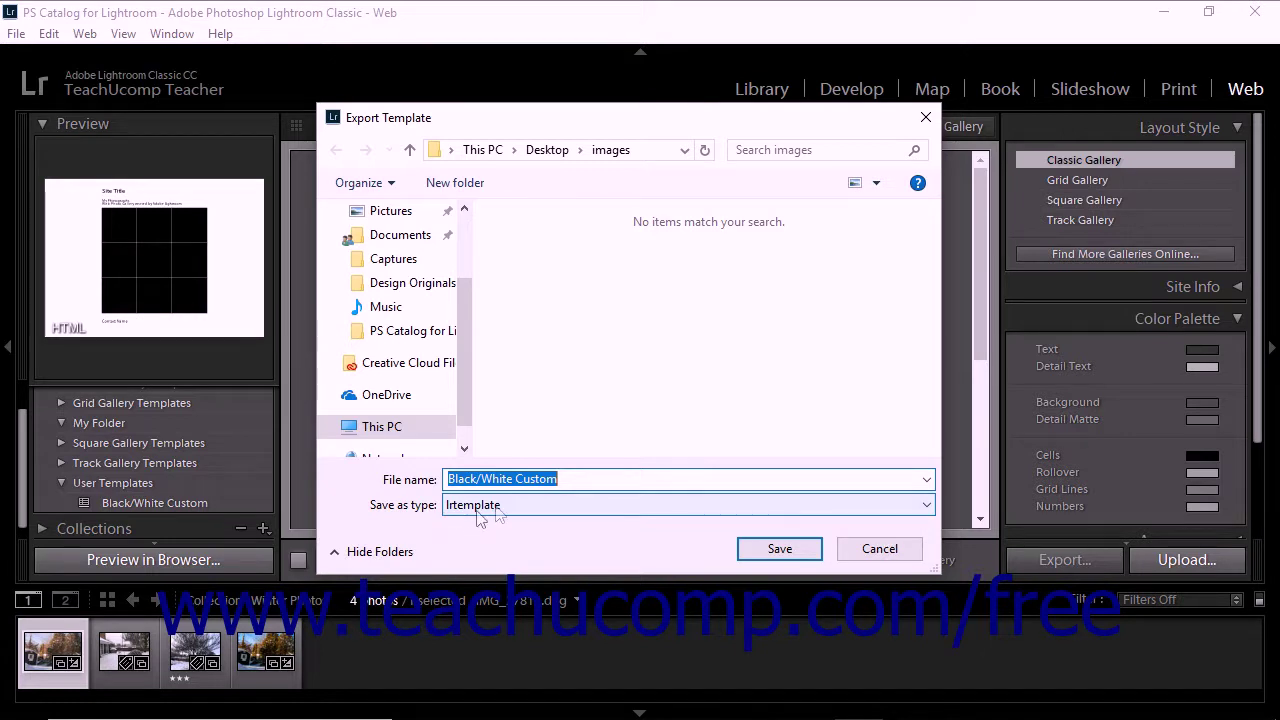
pyautogui.click(566, 480)
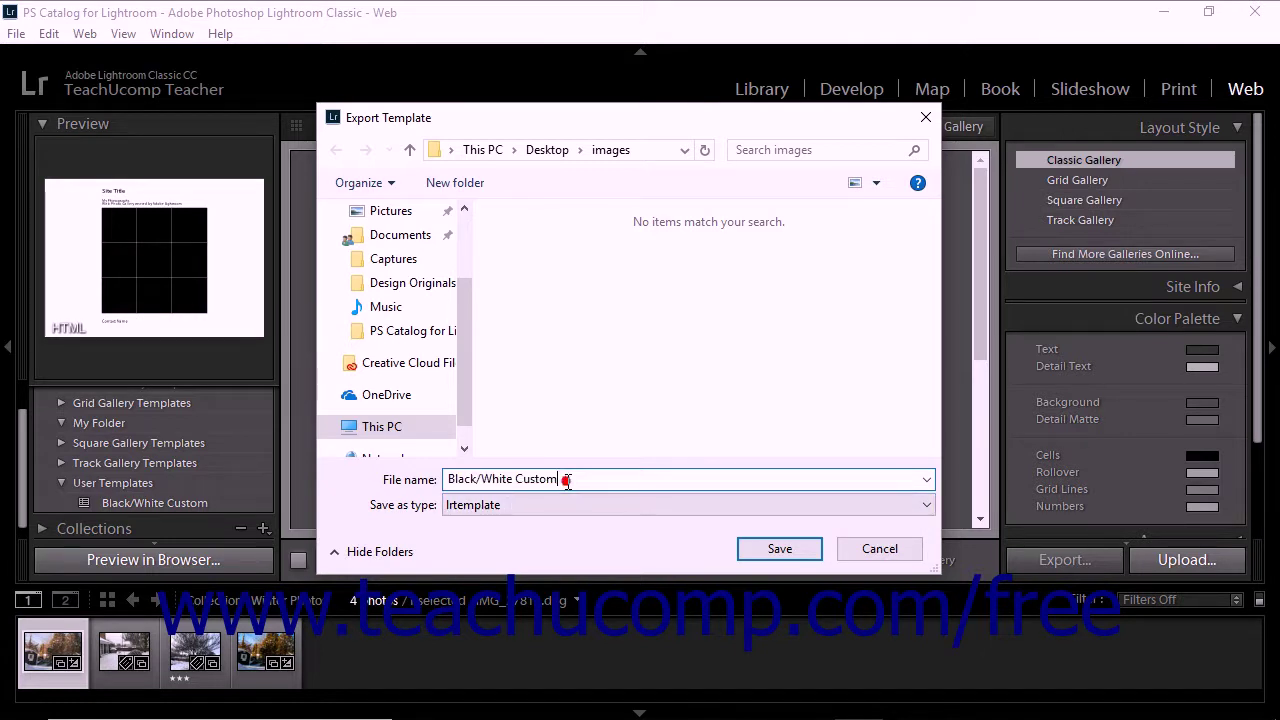
pyautogui.press('Left')
pyautogui.press('Left')
pyautogui.press('Left')
pyautogui.press('Left')
pyautogui.press('Left')
pyautogui.press('Left')
pyautogui.press('Left')
pyautogui.press('Left')
pyautogui.press('Left')
pyautogui.press('Left')
pyautogui.press('Left')
pyautogui.press('Left')
pyautogui.press('BackSpace')
pyautogui.write('-')
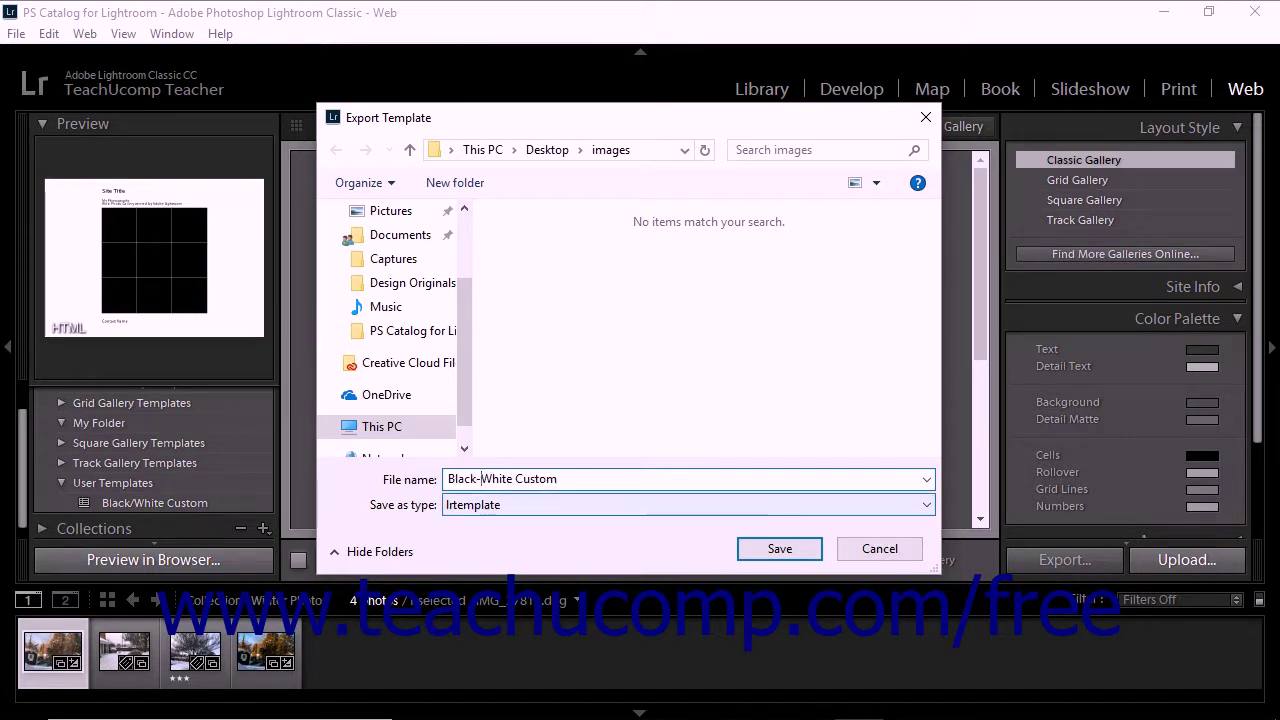
pyautogui.click(760, 550)
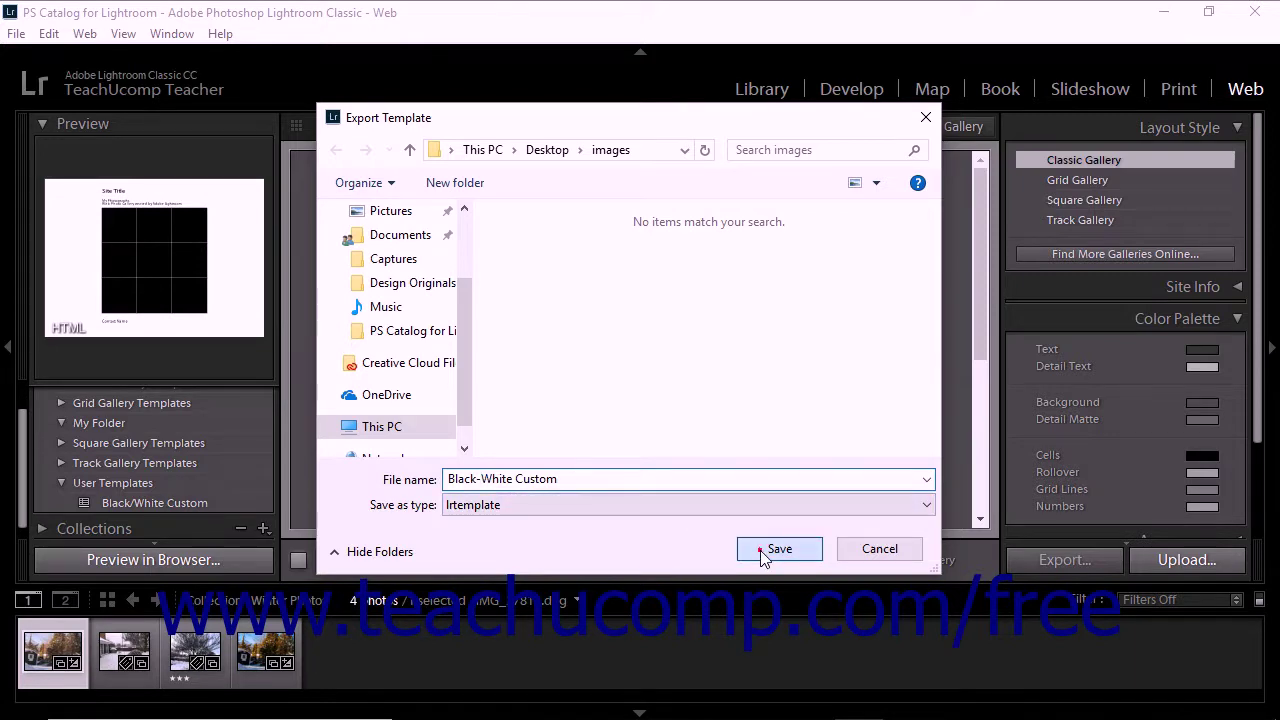
pyautogui.click(234, 499)
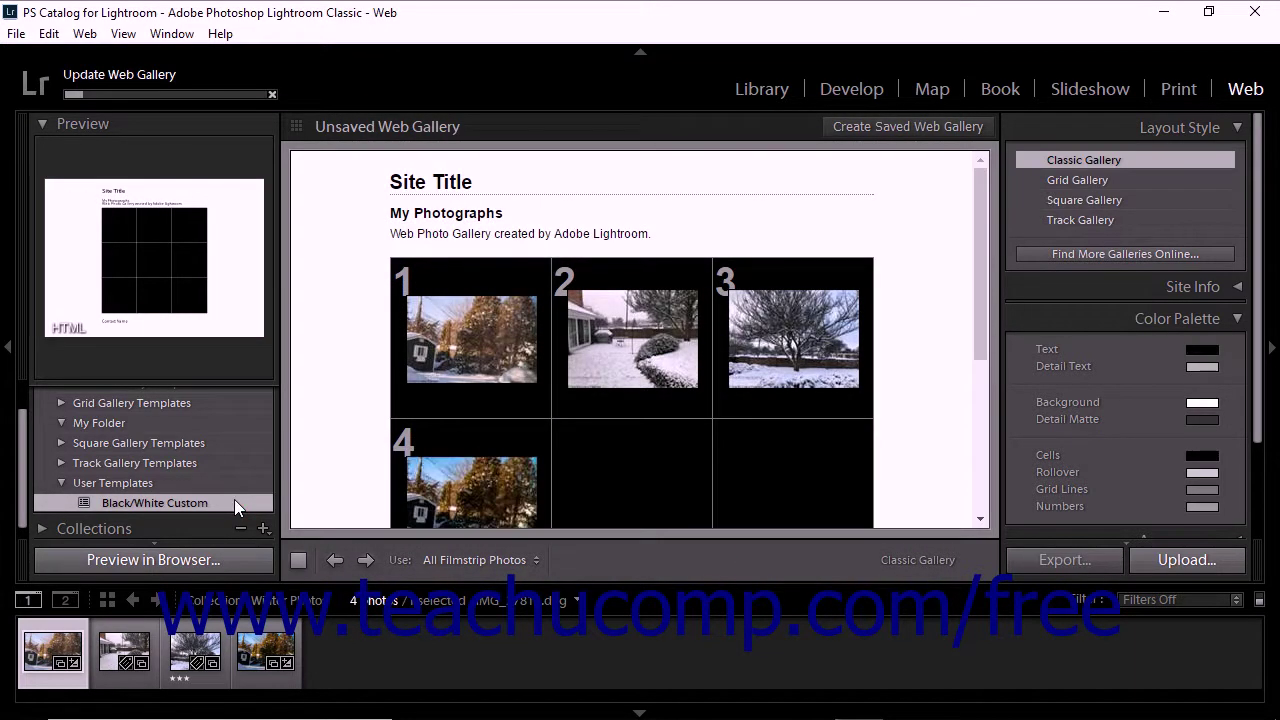
# Step: Delete Black/White Custom, then choose Black-White Custom.lrtemplate from Desktop images to import into My Folder
pyautogui.rightClick(235, 500)
pyautogui.click(268, 622)
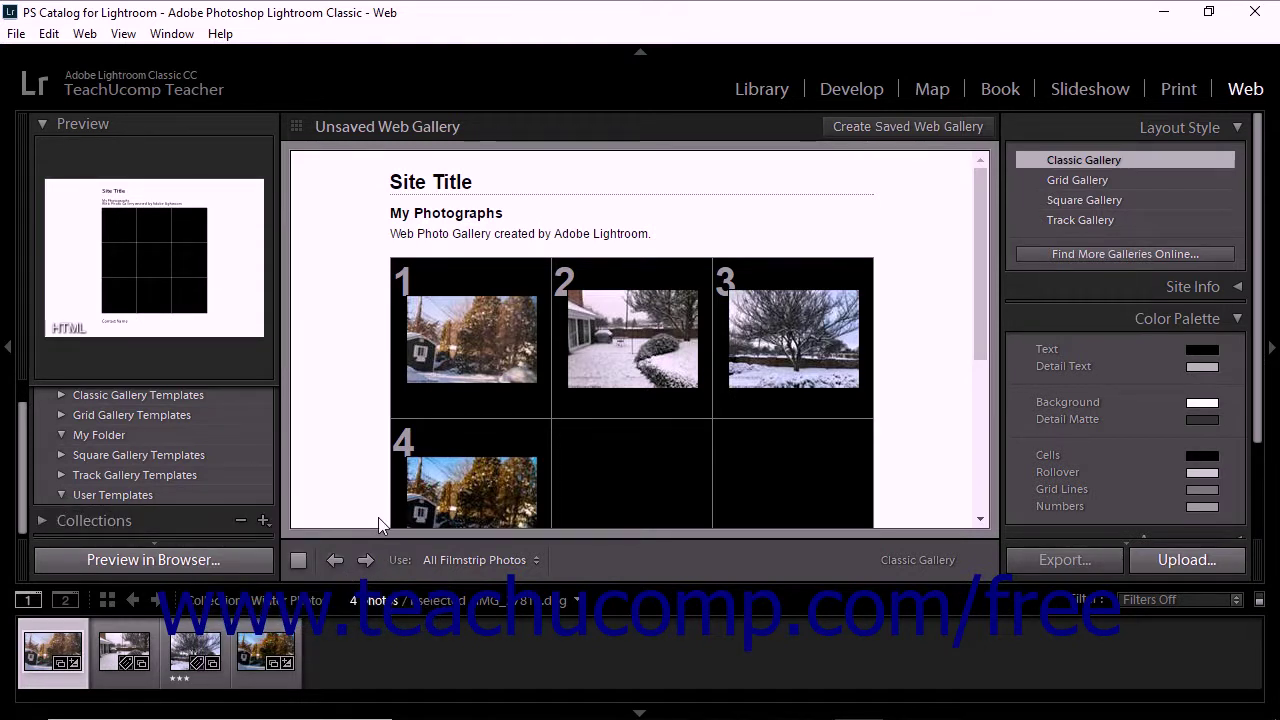
pyautogui.rightClick(163, 432)
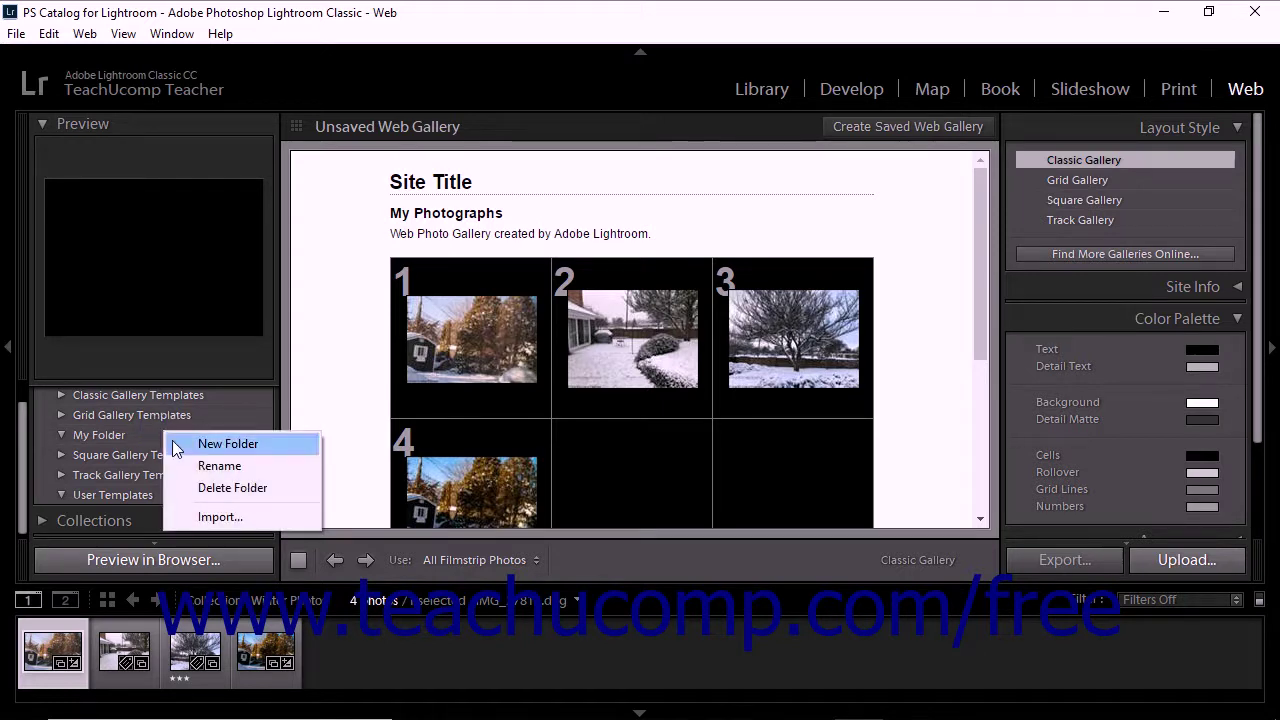
pyautogui.click(215, 517)
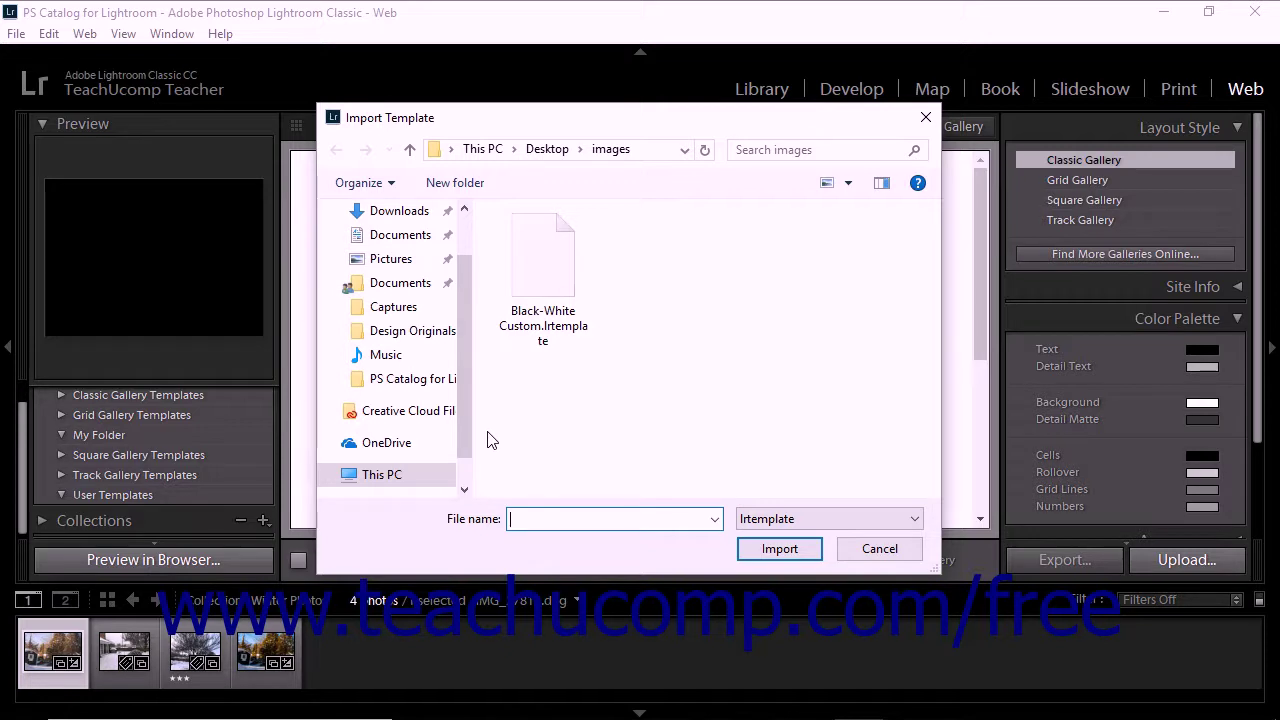
pyautogui.click(534, 326)
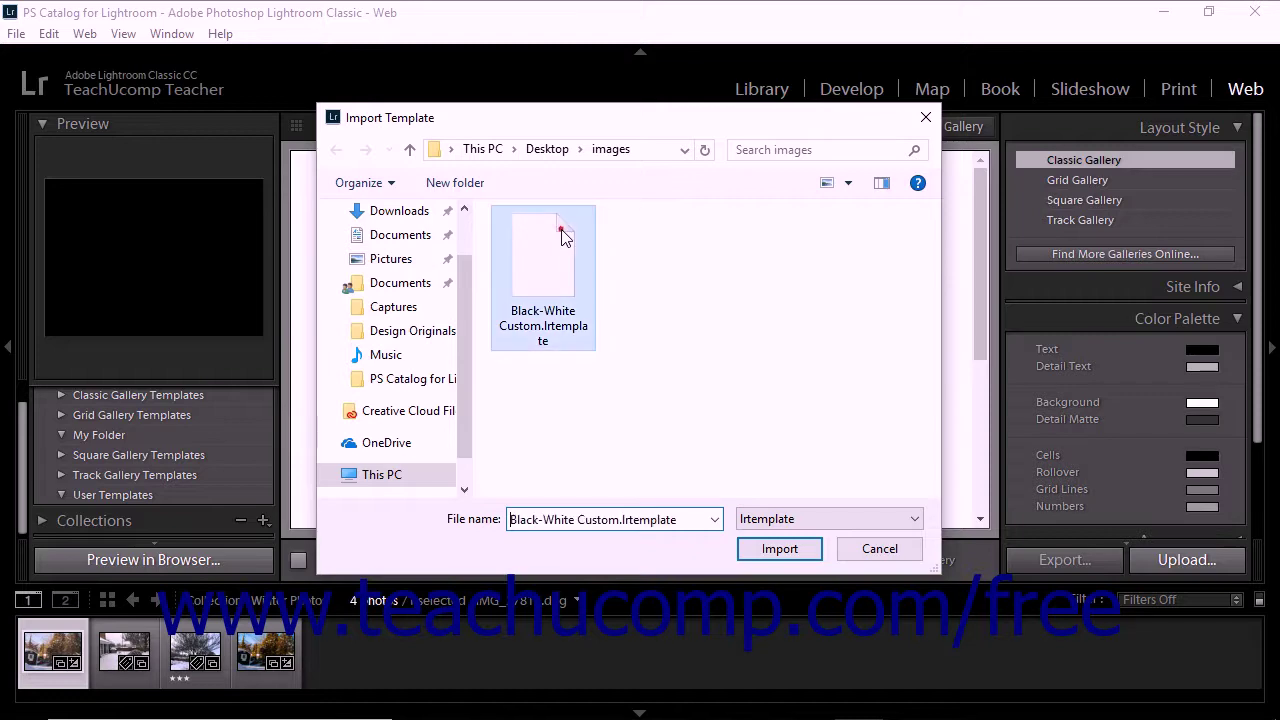